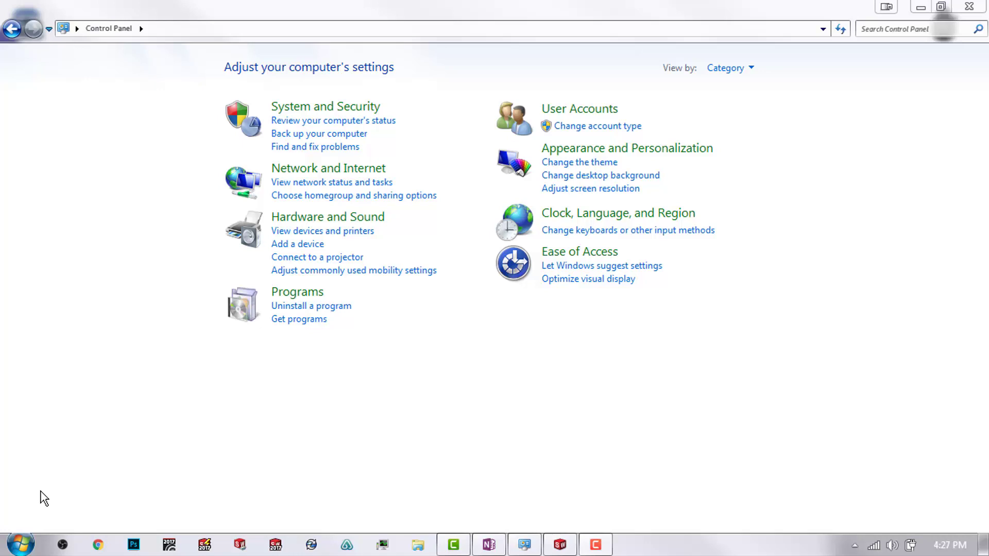
# Open Control Panel's Programs and Features list and scroll down to SOLIDWORKS 2017 SP03
pyautogui.click(21, 543)
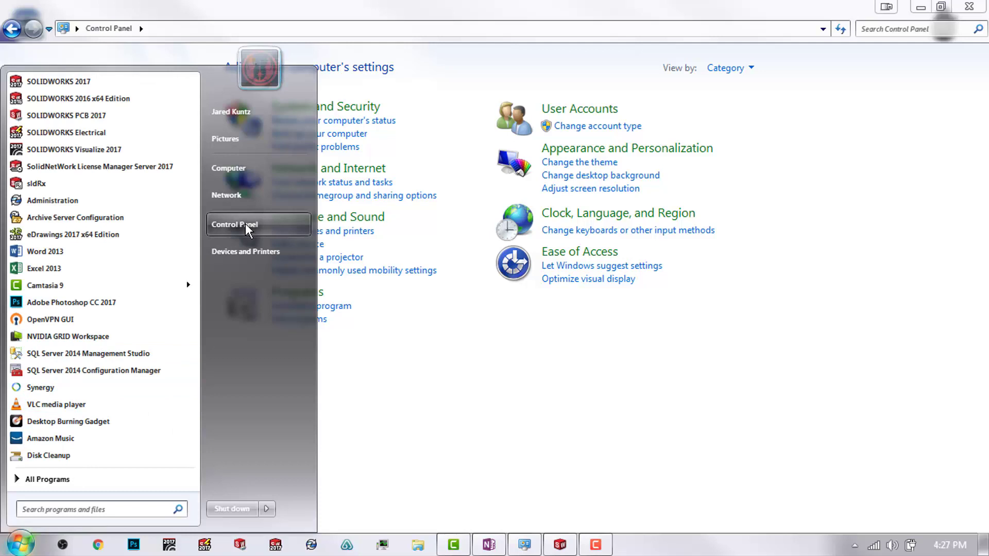
pyautogui.click(376, 366)
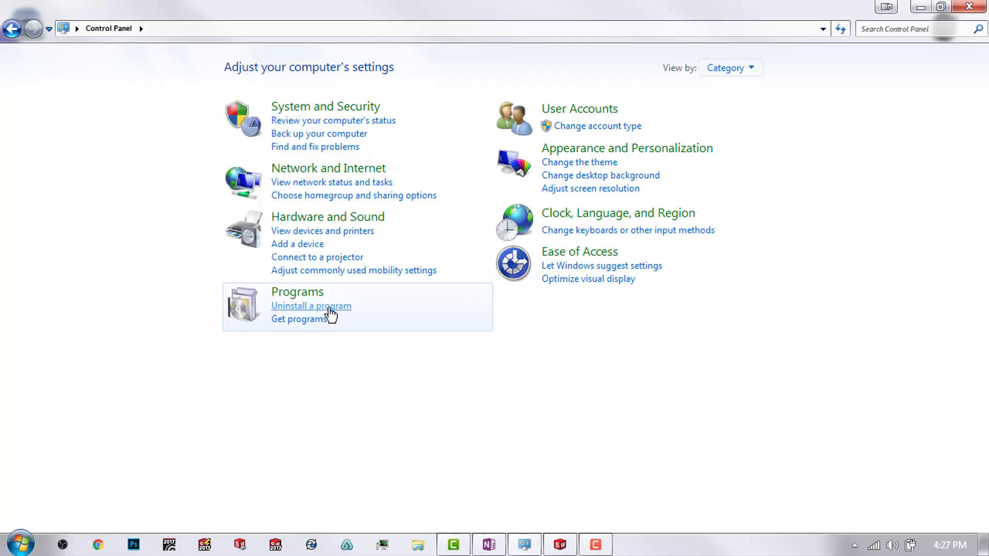
pyautogui.click(329, 308)
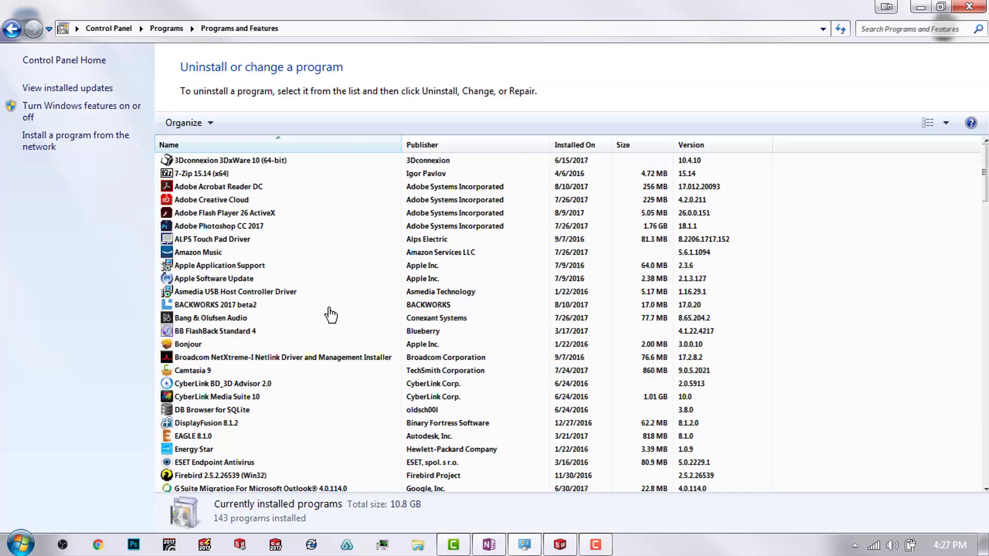
pyautogui.scroll(-7, 330, 314)
pyautogui.scroll(-7, 330, 313)
pyautogui.scroll(-7, 330, 313)
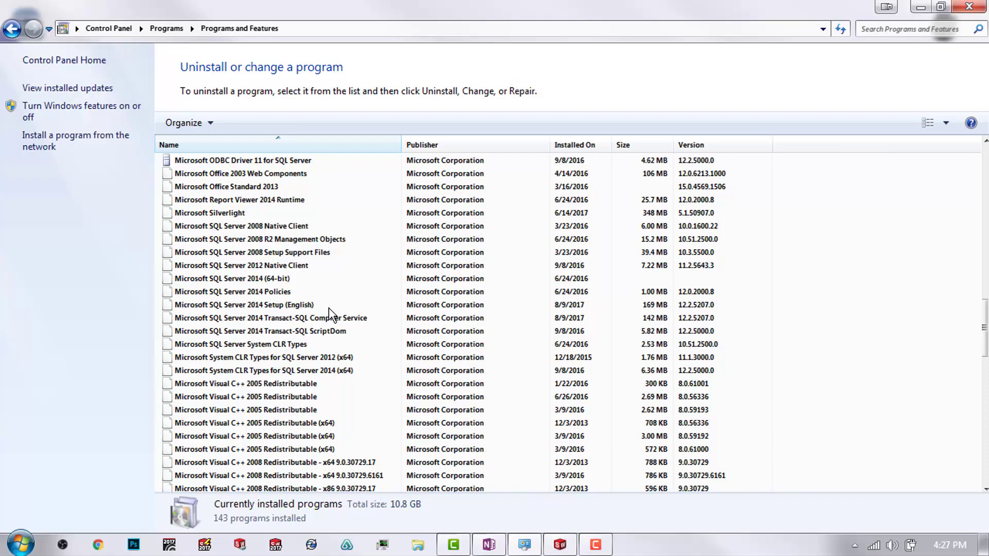
pyautogui.scroll(-7, 330, 313)
pyautogui.scroll(-8, 328, 308)
pyautogui.scroll(-2, 329, 307)
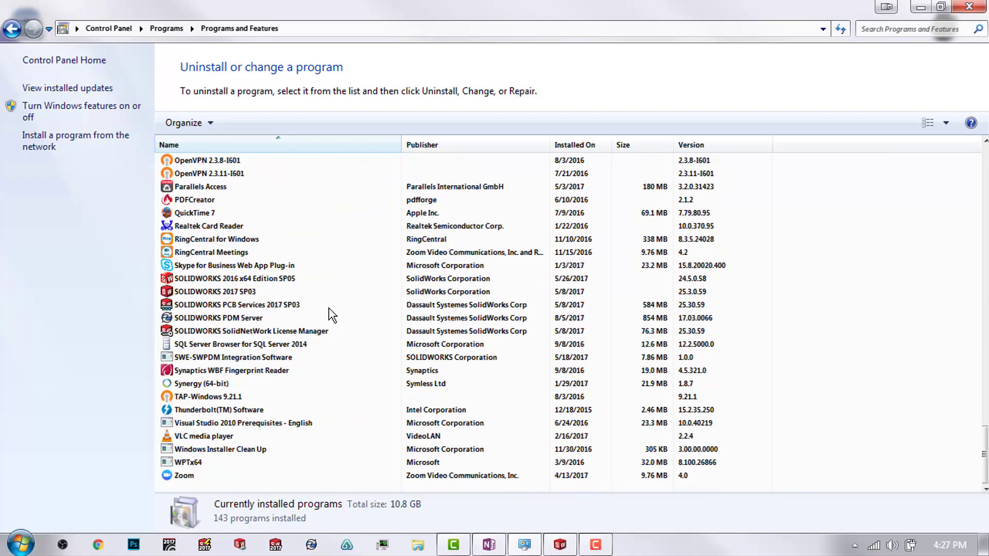
# Choose Change on SOLIDWORKS 2017 SP03 and dismiss the wait notice
pyautogui.rightClick(252, 296)
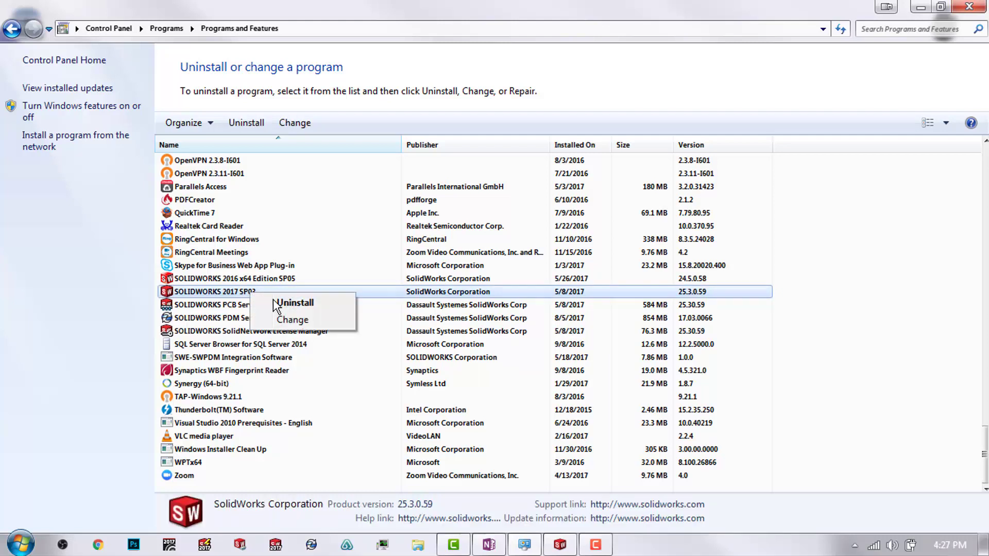
pyautogui.click(304, 322)
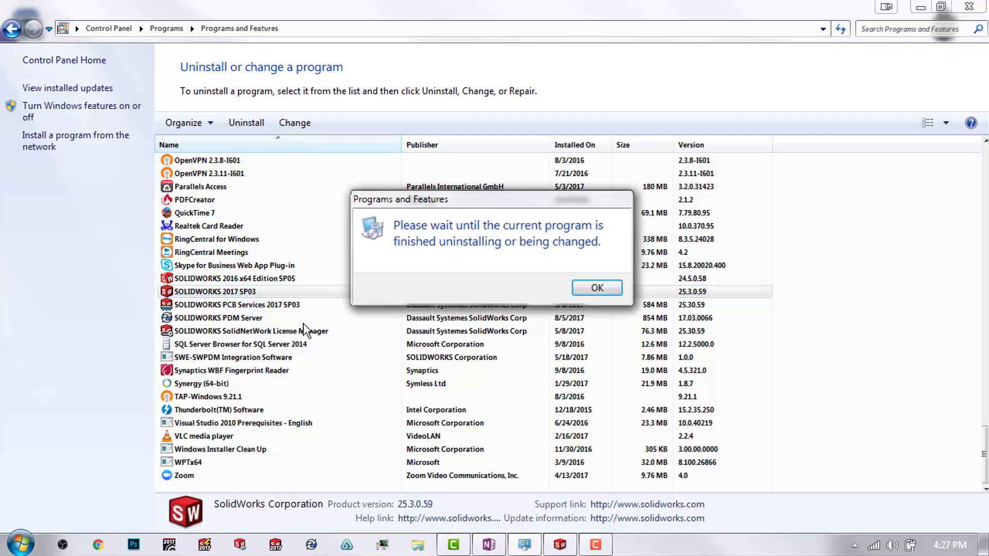
pyautogui.click(597, 288)
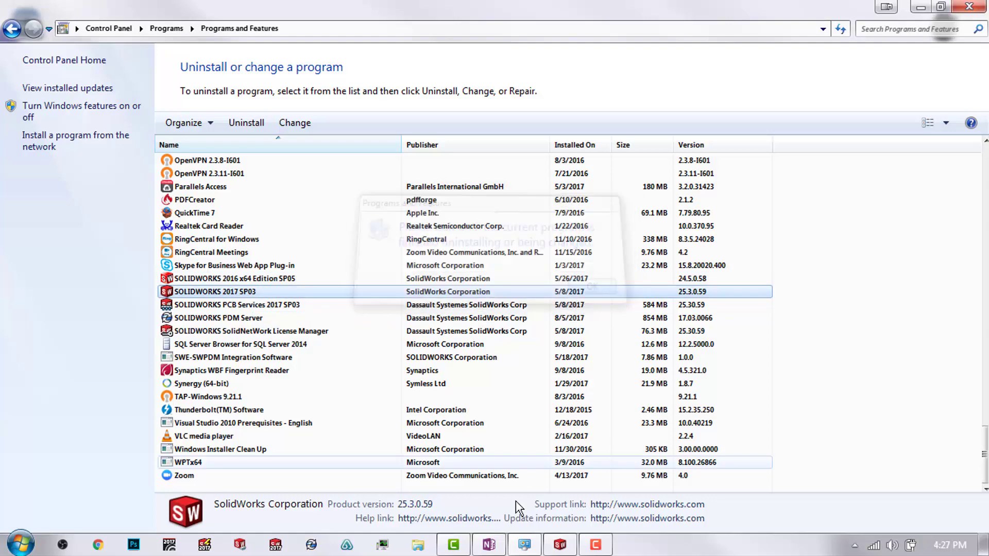
# In the Installation Manager, keep 'Modify the individual installation' and reach the 3D Design serial fields
pyautogui.click(559, 546)
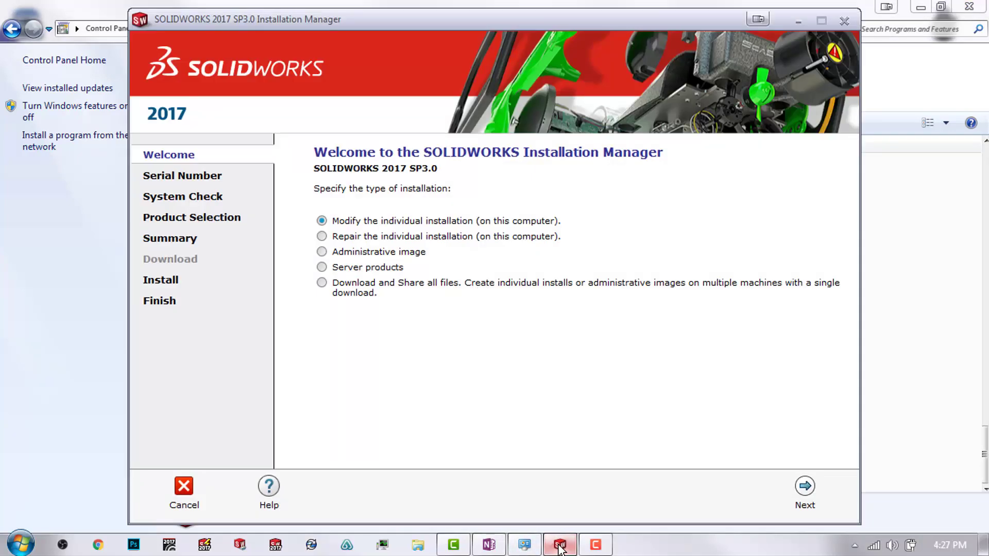
pyautogui.click(806, 497)
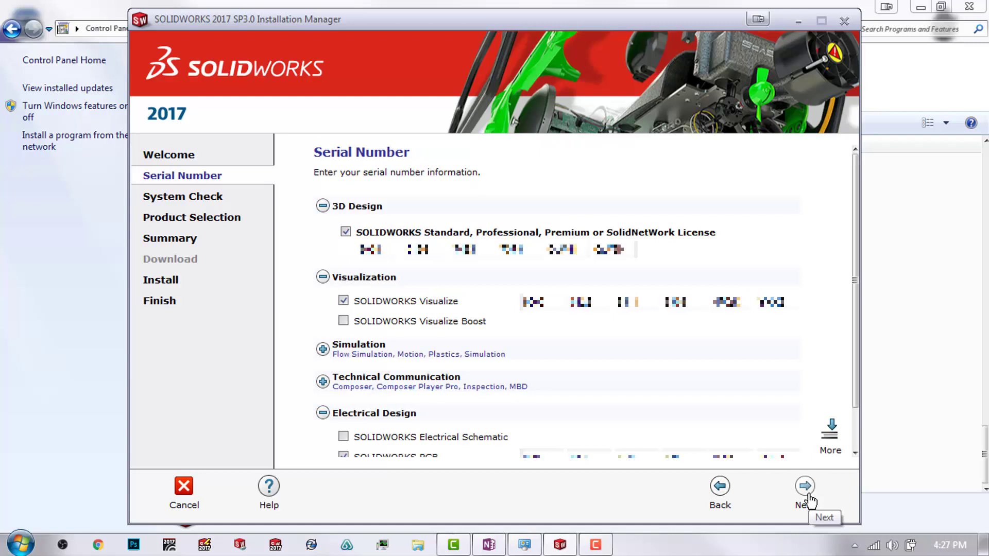
pyautogui.click(391, 258)
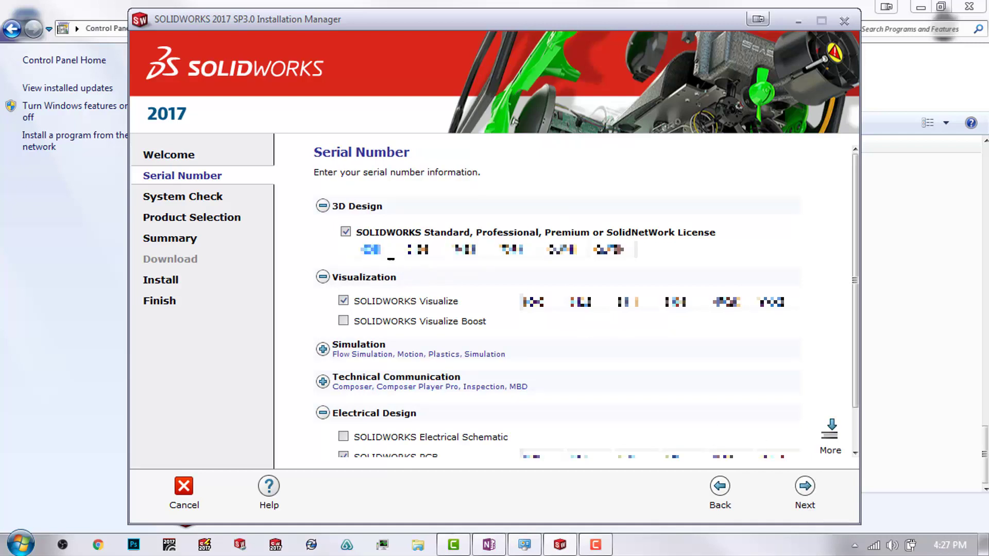
# Erase every part of the old 3D Design serial number and paste in the new serial
pyautogui.press('Delete')
pyautogui.press('Tab')
pyautogui.press('Delete')
pyautogui.press('Delete')
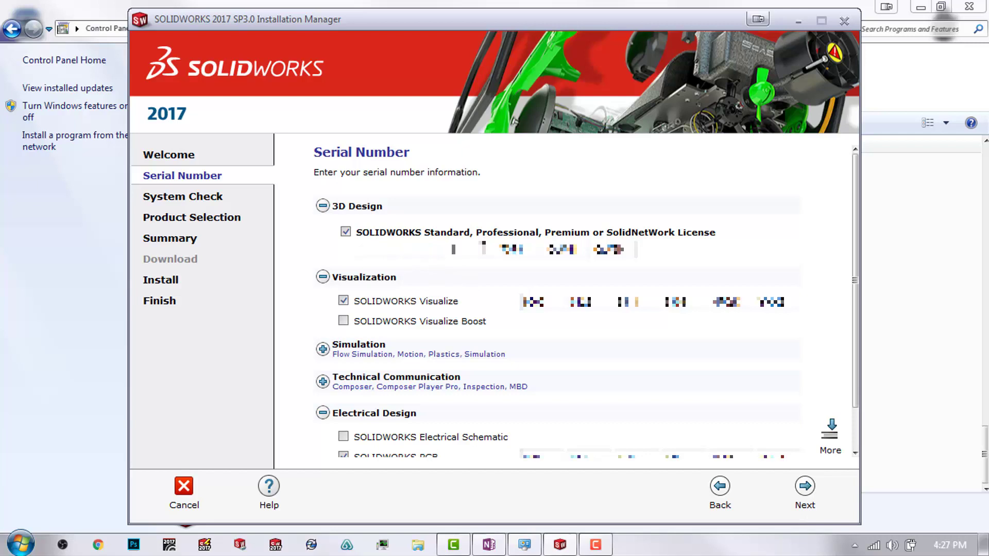
pyautogui.press('Tab')
pyautogui.press('Delete')
pyautogui.press('Tab')
pyautogui.press('Delete')
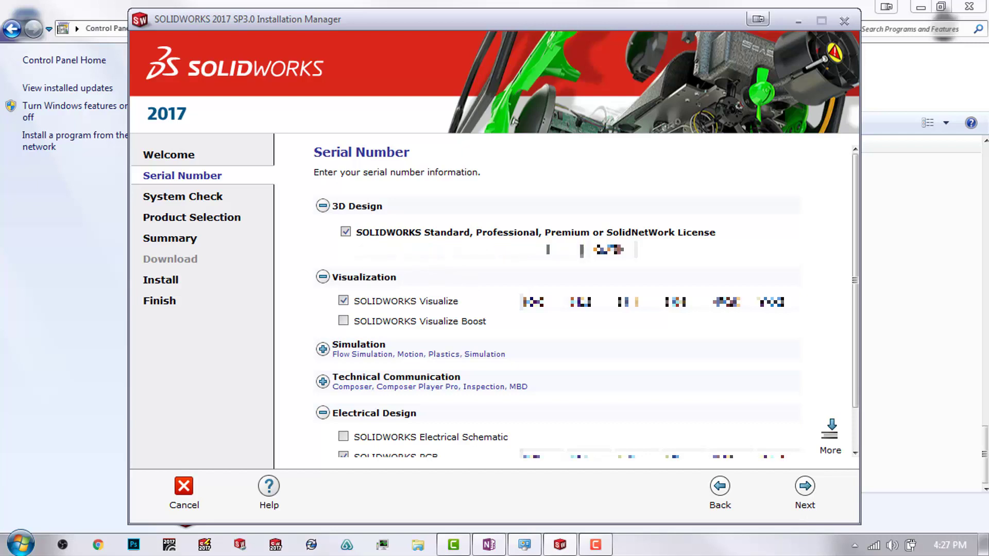
pyautogui.press('Tab')
pyautogui.press('Delete')
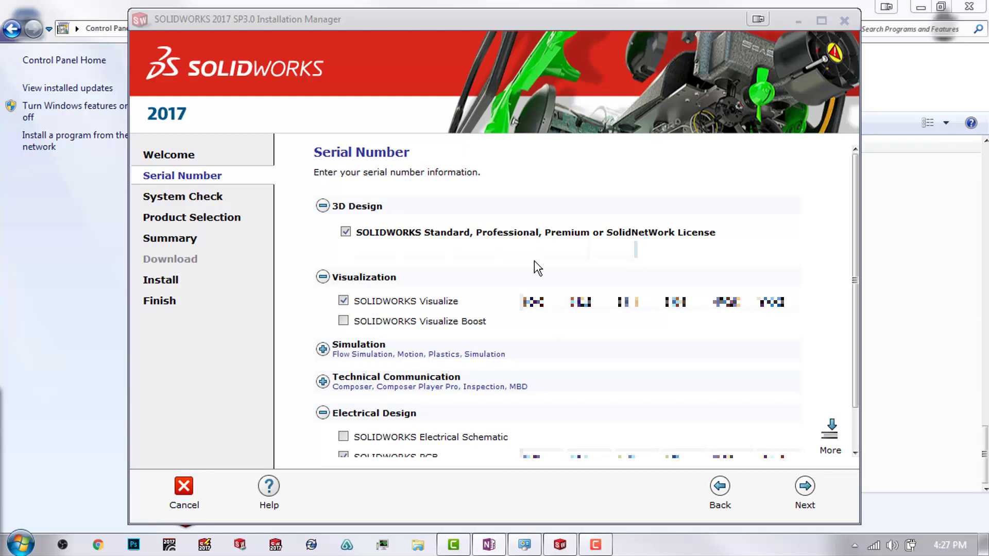
pyautogui.click(384, 253)
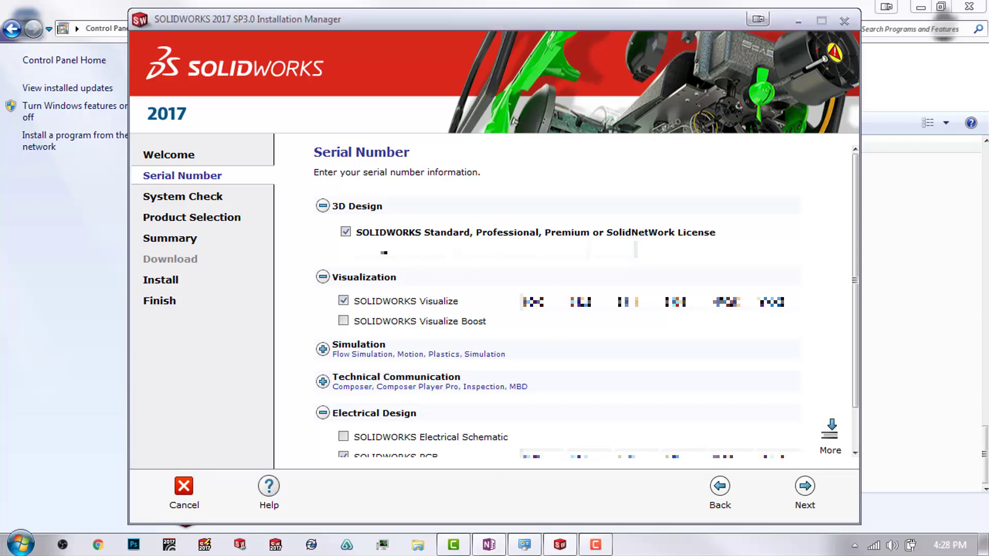
pyautogui.hotkey('ctrl', 'v')
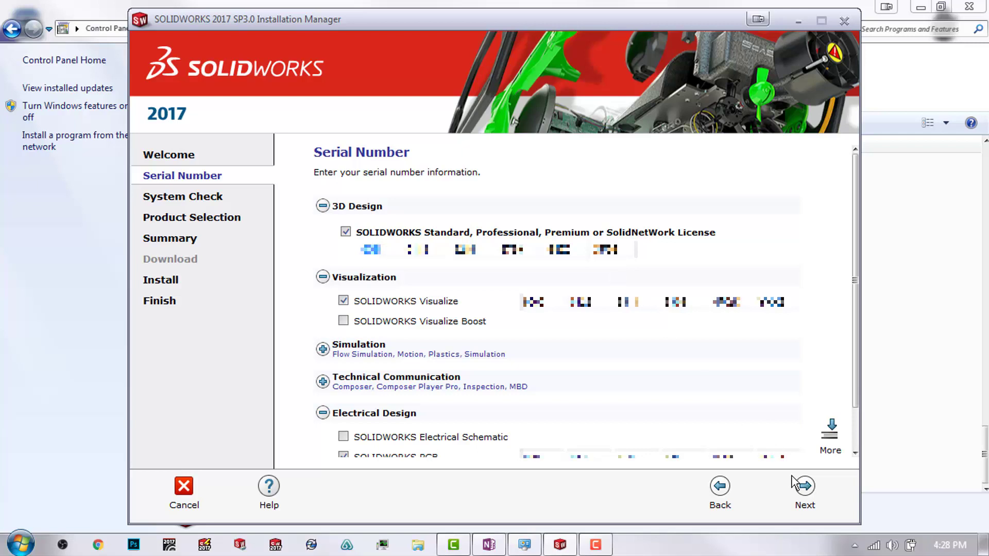
# Submit the new serial, agree to deactivate the current license, and finish Product Activation
pyautogui.click(804, 495)
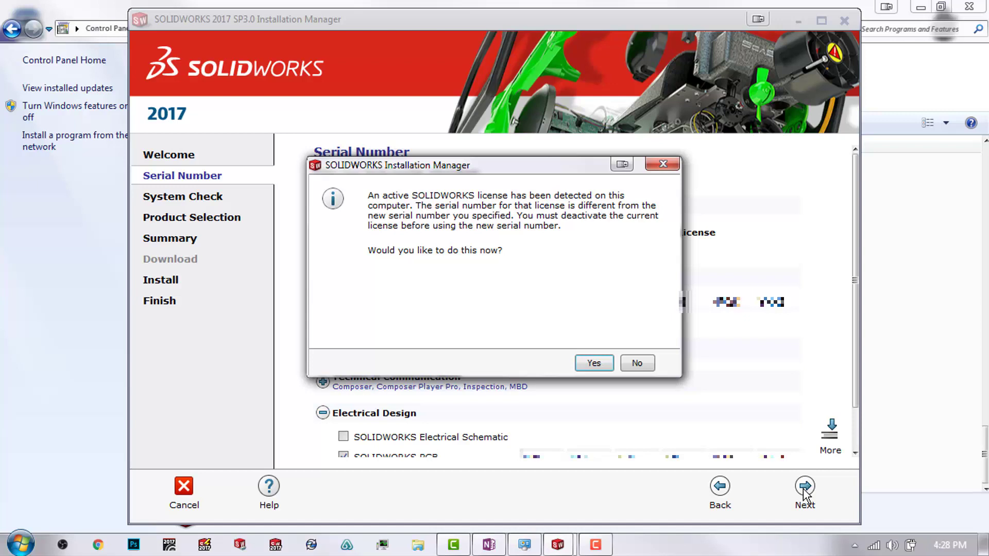
pyautogui.click(597, 363)
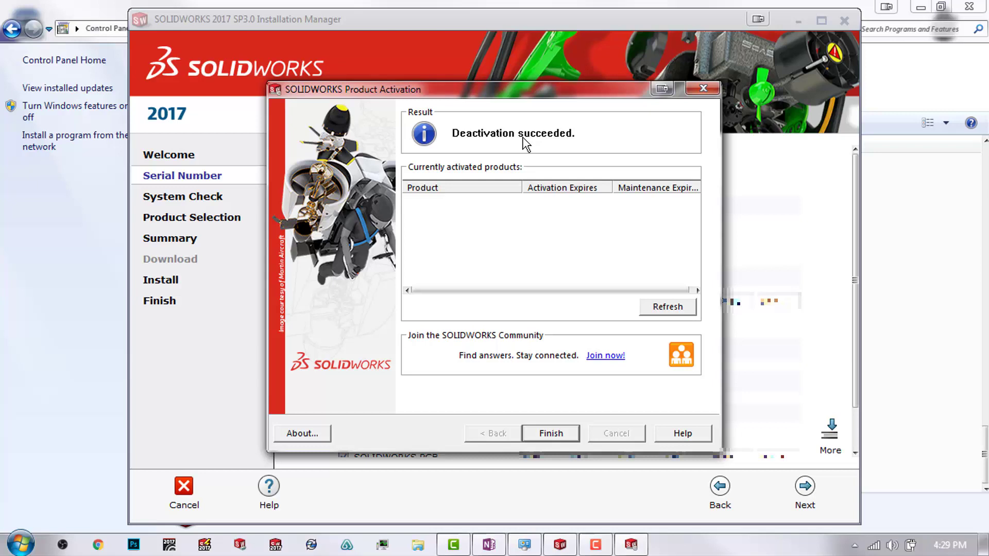
pyautogui.click(565, 434)
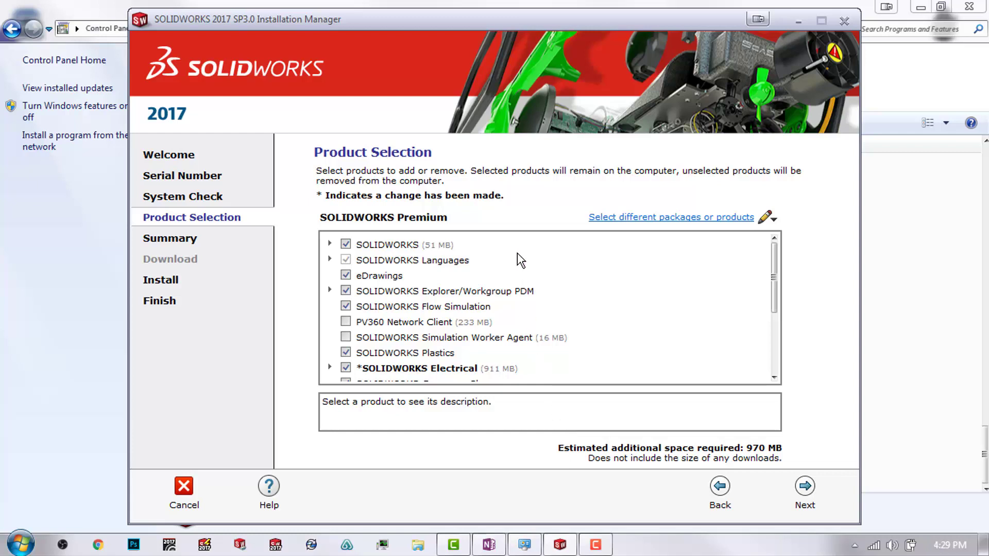
# Scroll through the Premium product list to review the checked Electrical, Simulation, Motion, Visualize and PCB items
pyautogui.scroll(-2, 562, 264)
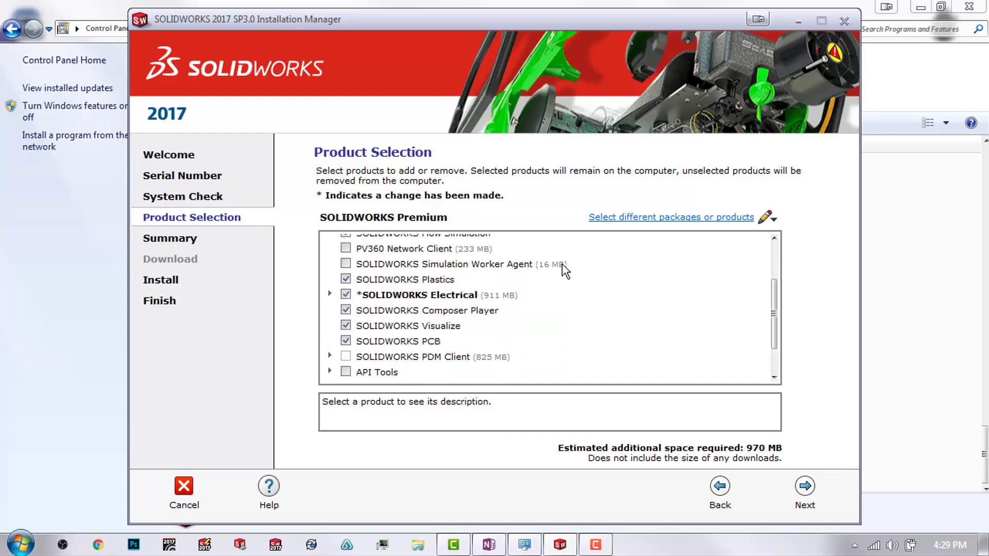
pyautogui.scroll(-1, 562, 264)
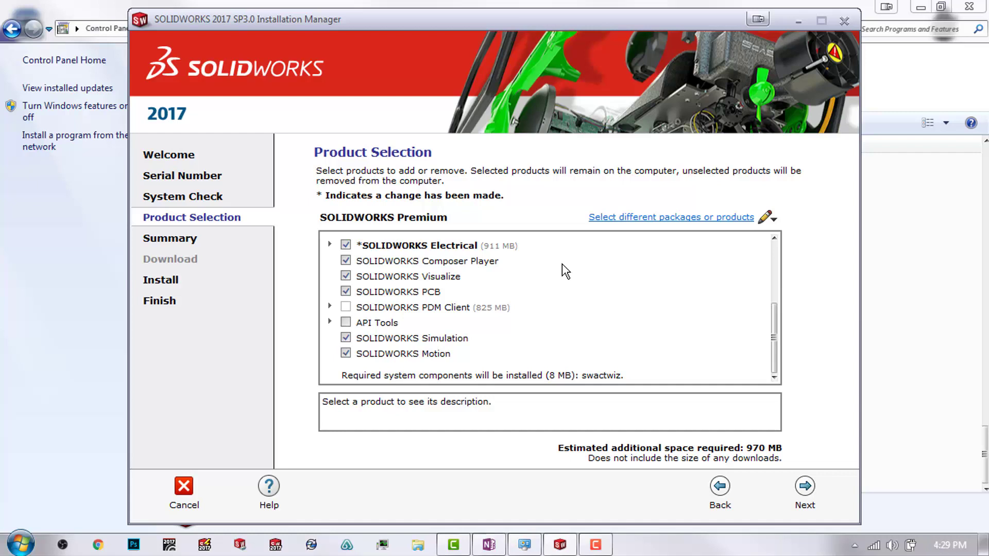
pyautogui.scroll(3, 565, 272)
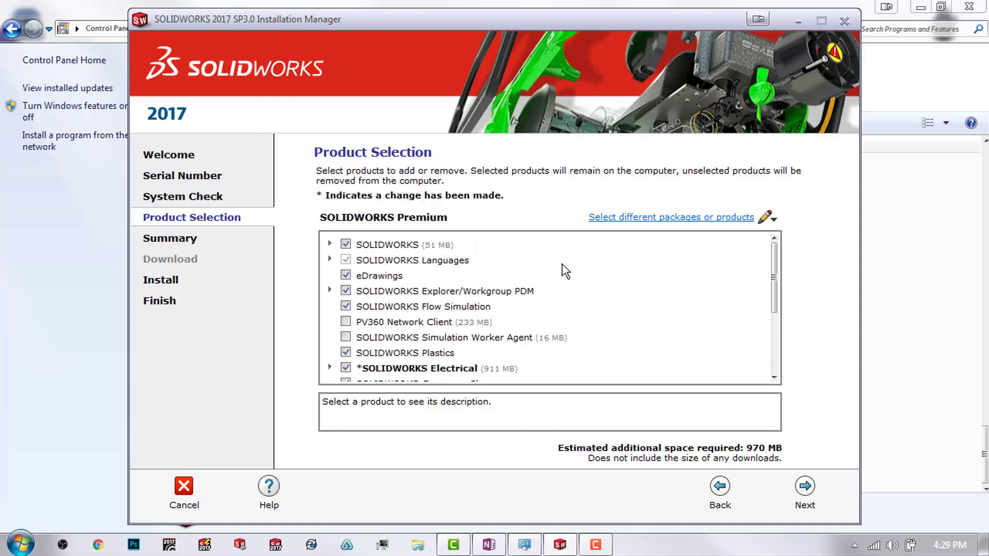
pyautogui.click(346, 307)
pyautogui.click(346, 307)
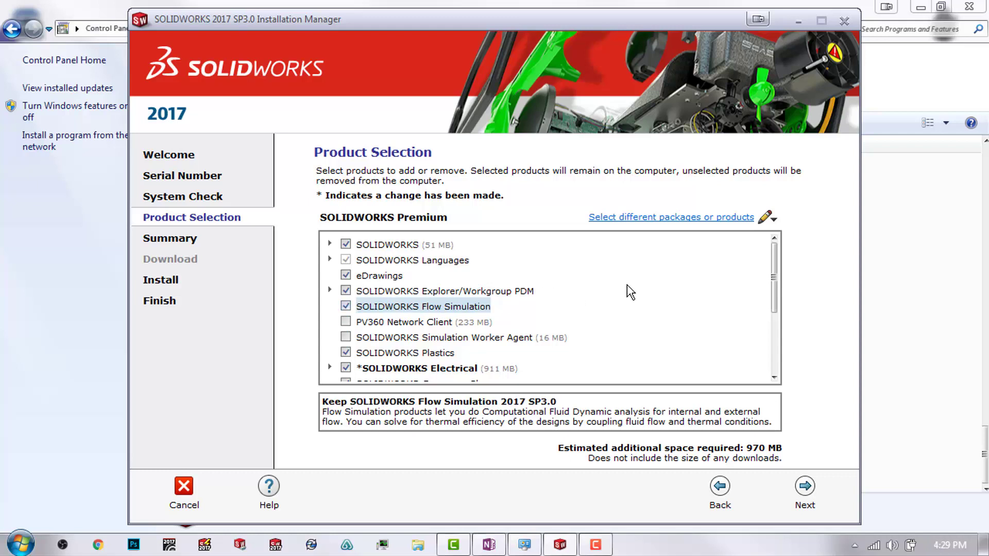
pyautogui.scroll(-3, 628, 292)
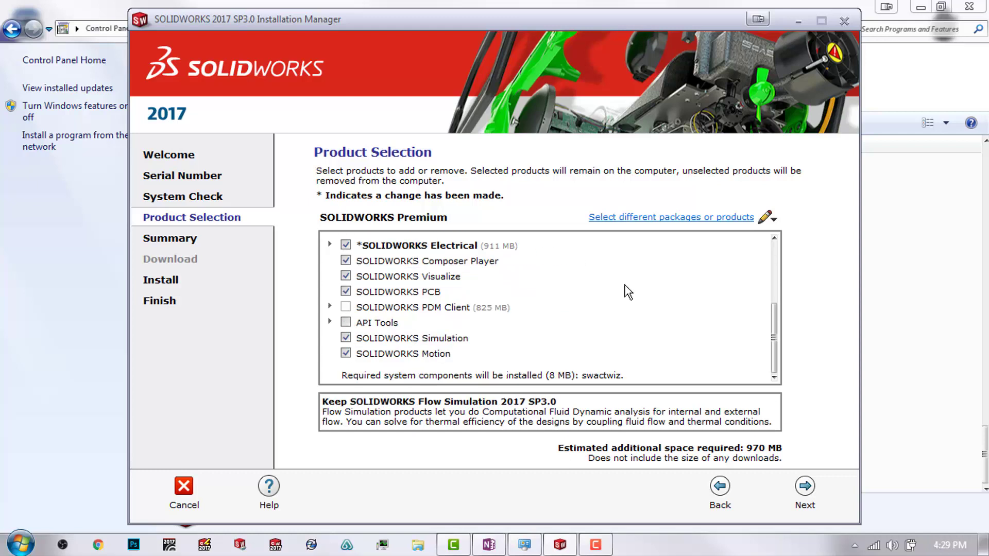
pyautogui.scroll(3, 628, 292)
pyautogui.scroll(1, 628, 292)
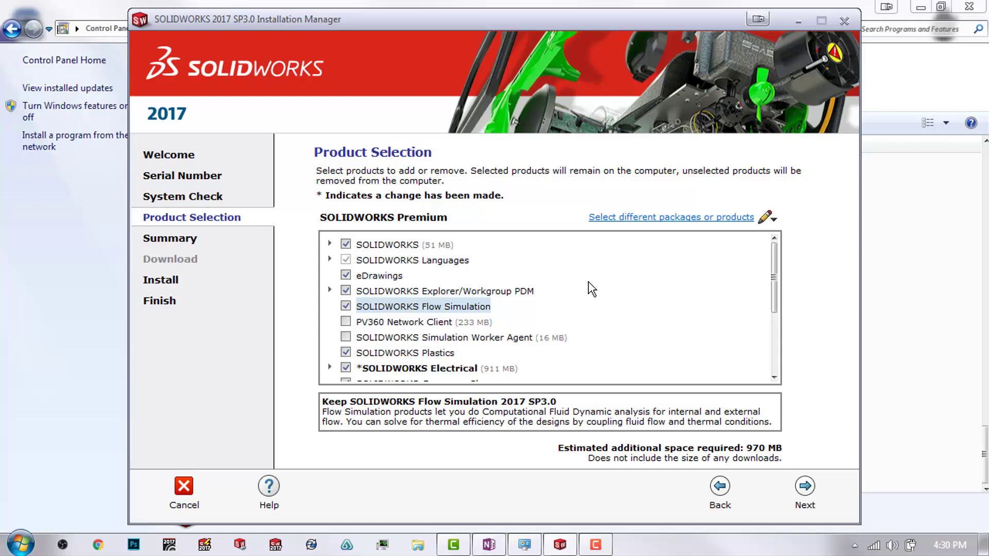
pyautogui.scroll(-3, 588, 281)
pyautogui.scroll(3, 589, 281)
pyautogui.scroll(-3, 589, 353)
pyautogui.scroll(3, 588, 352)
# Advance from Product Selection to the Summary page of the 2017 SP3.0 modification
pyautogui.click(807, 491)
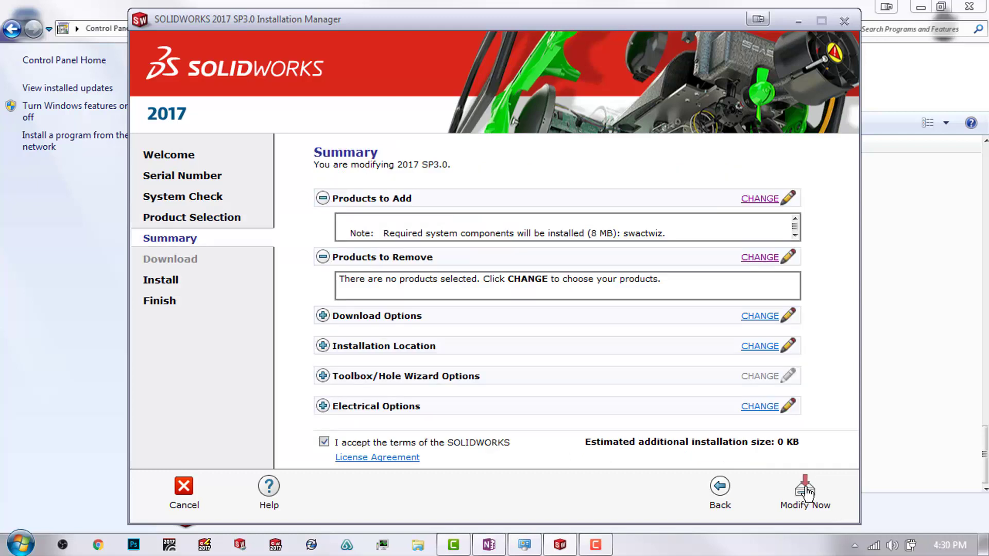